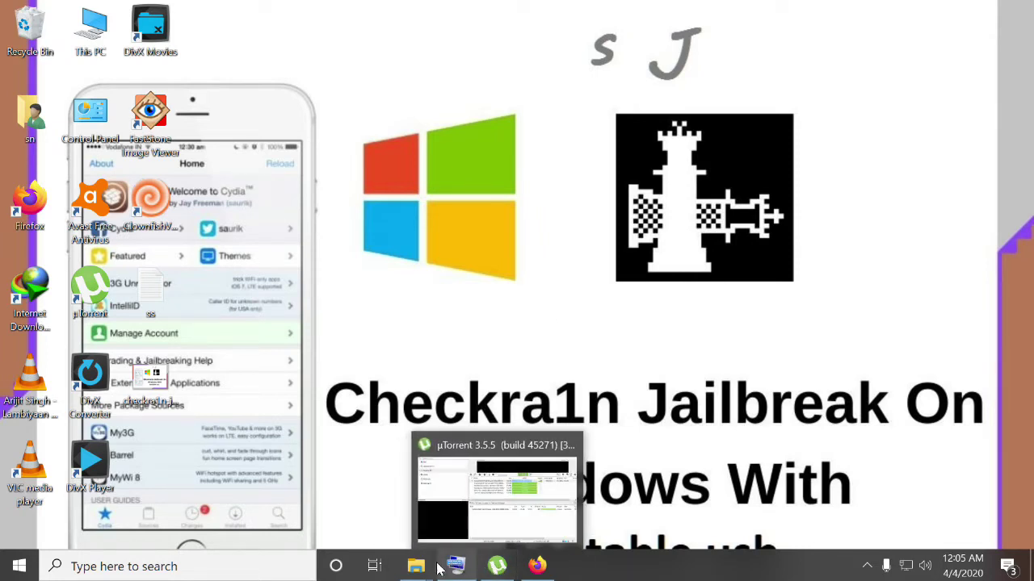
Launch rufus-3.9 from the Programs folder on Local Disk (E:) and allow it to check for application updates online.
mouse_move(427, 570)
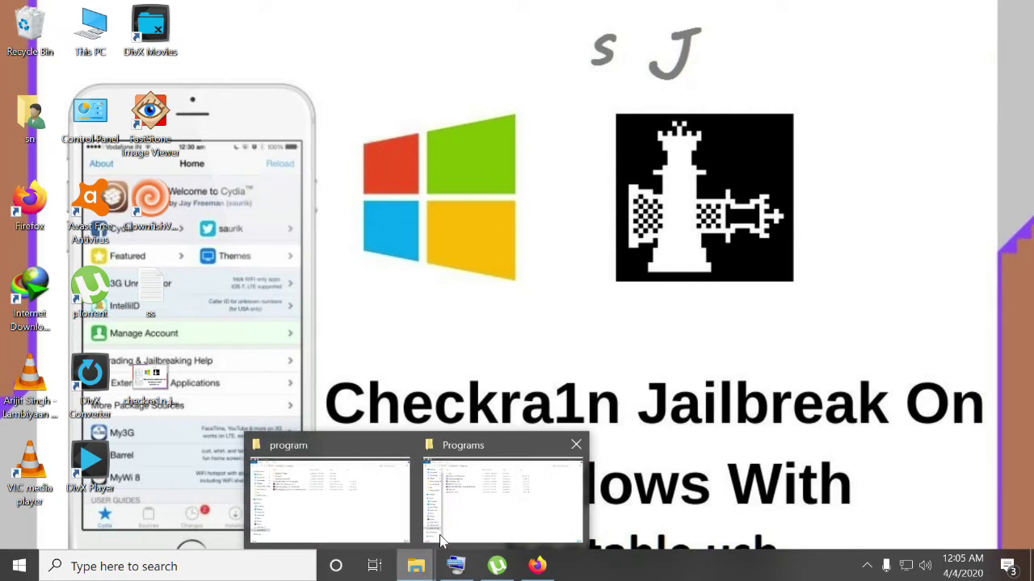
click(505, 484)
double_click(228, 208)
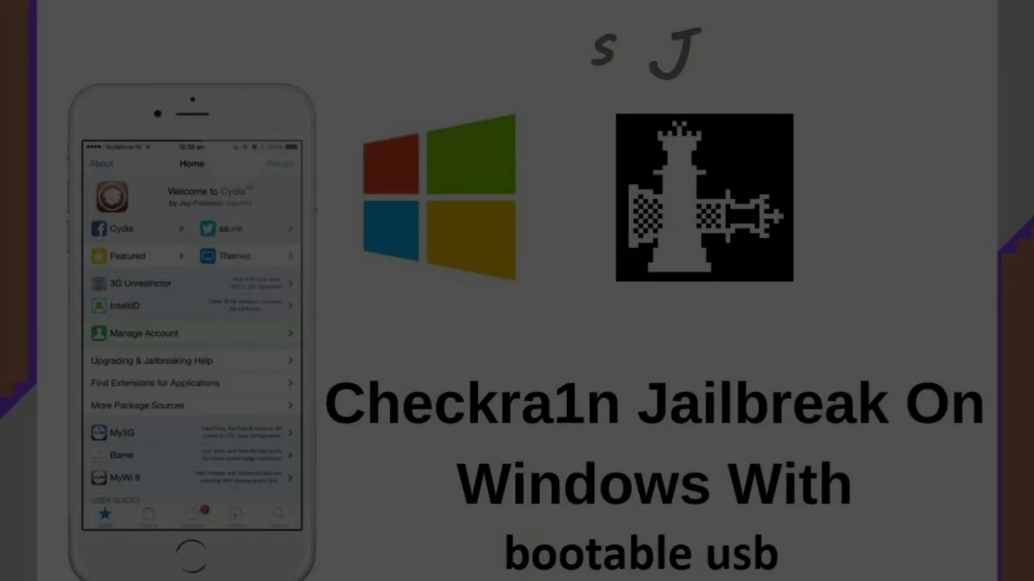
drag(533, 292, 532, 437)
click(473, 392)
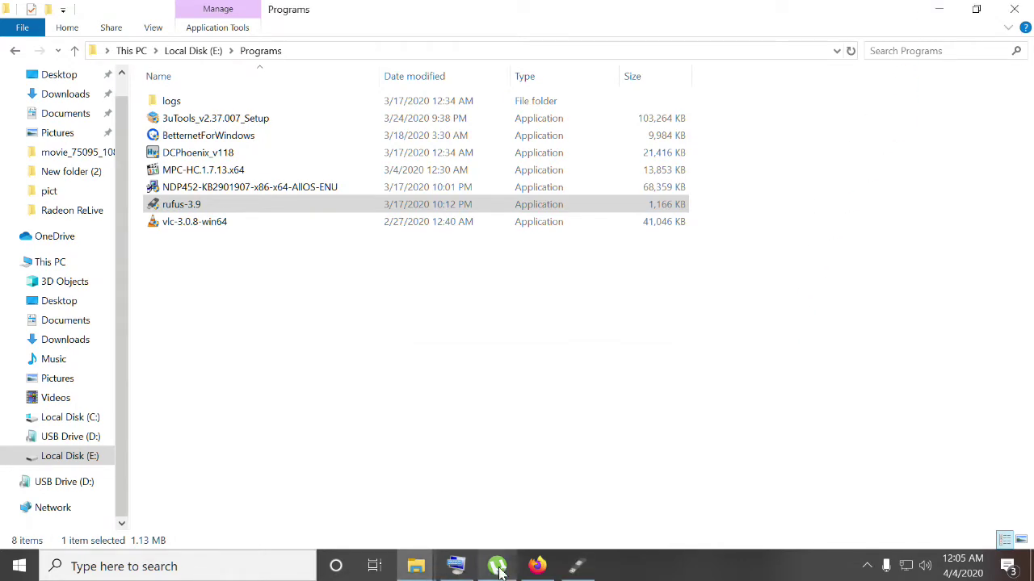
click(580, 570)
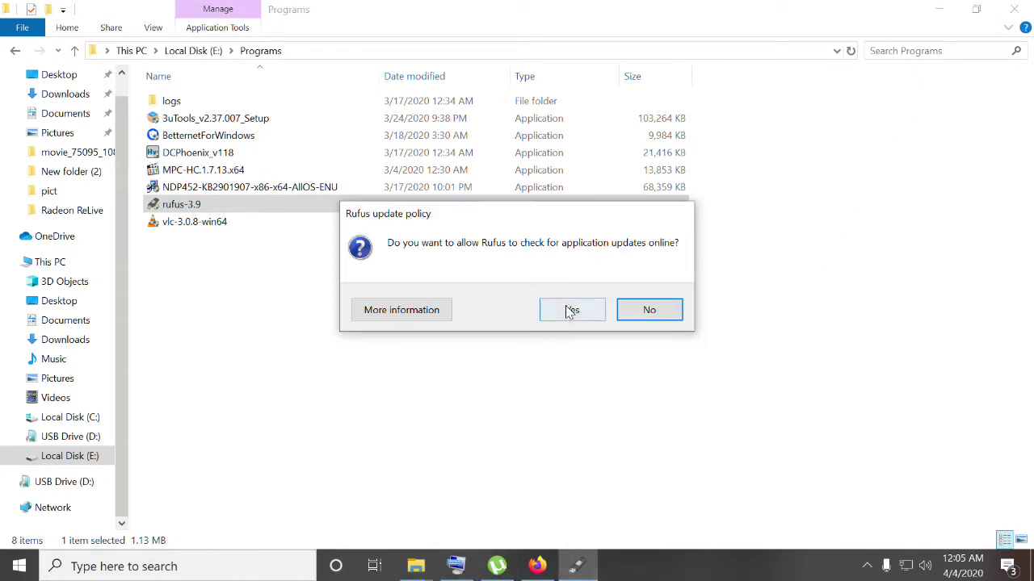
click(571, 311)
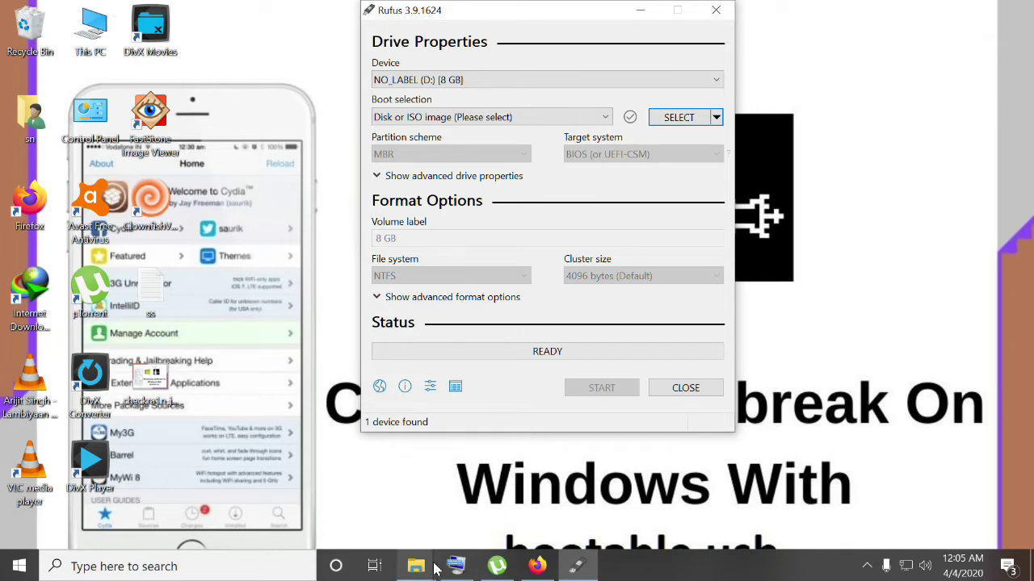
Switch to Firefox, search Google for "bootable usb", and view the open Bootra1n USB video page.
click(537, 566)
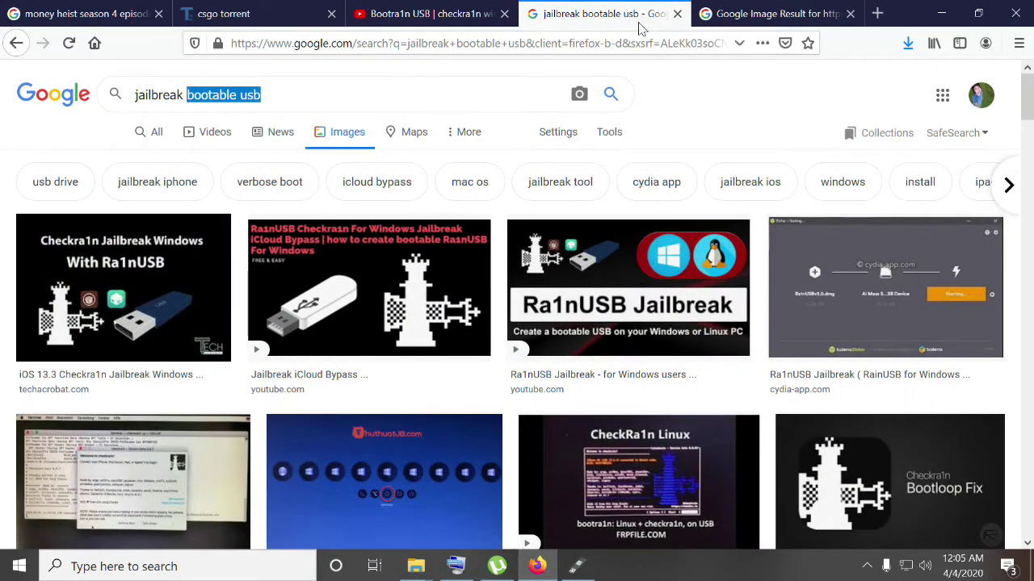
click(436, 14)
click(598, 14)
click(557, 43)
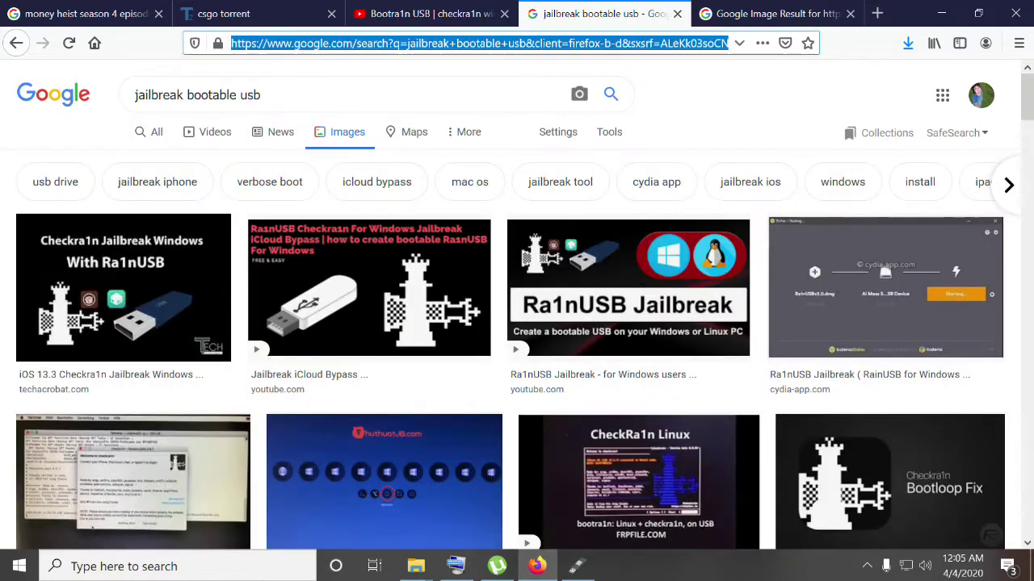
right_click(657, 43)
click(678, 115)
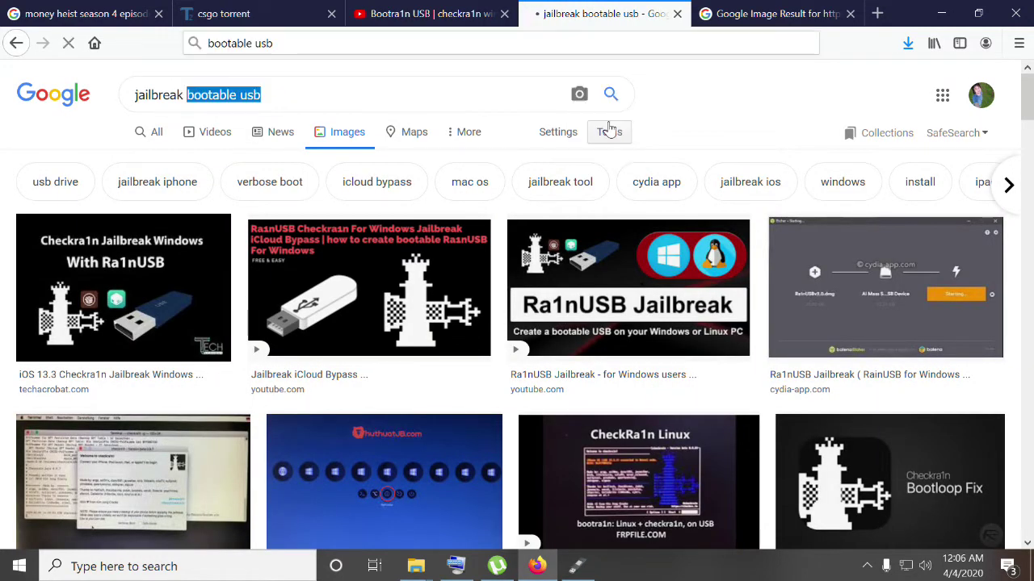
click(711, 43)
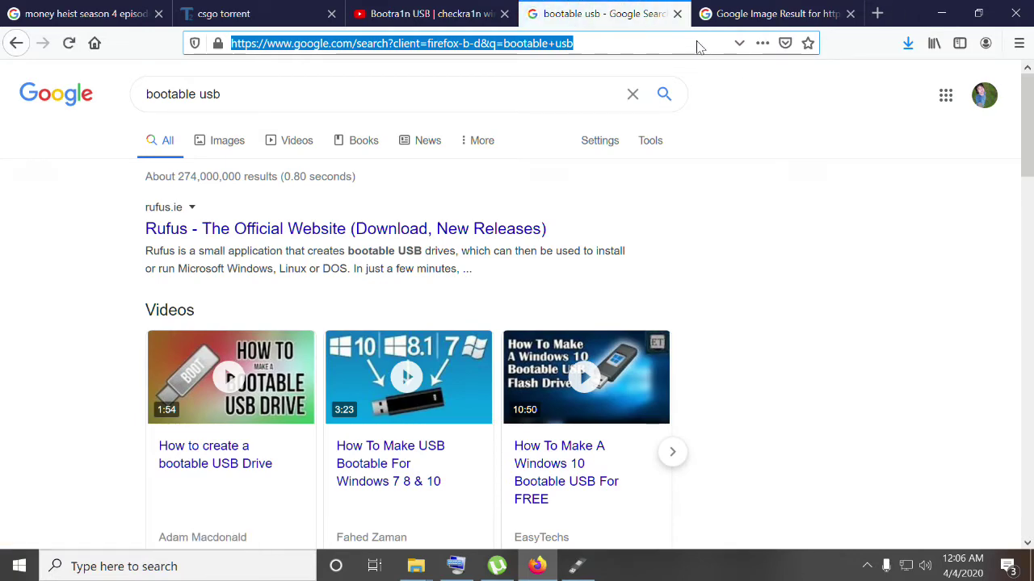
click(436, 13)
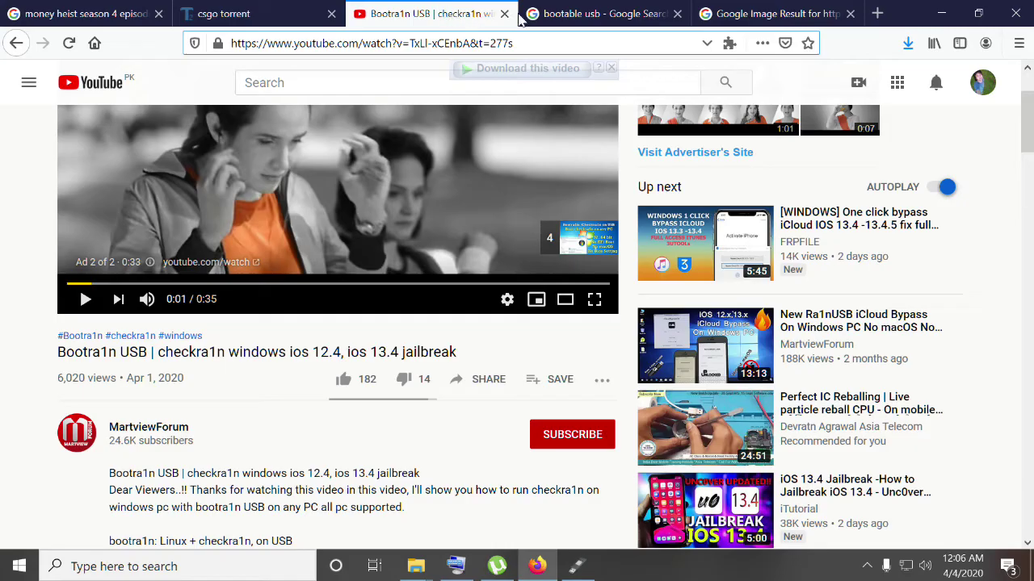
click(941, 11)
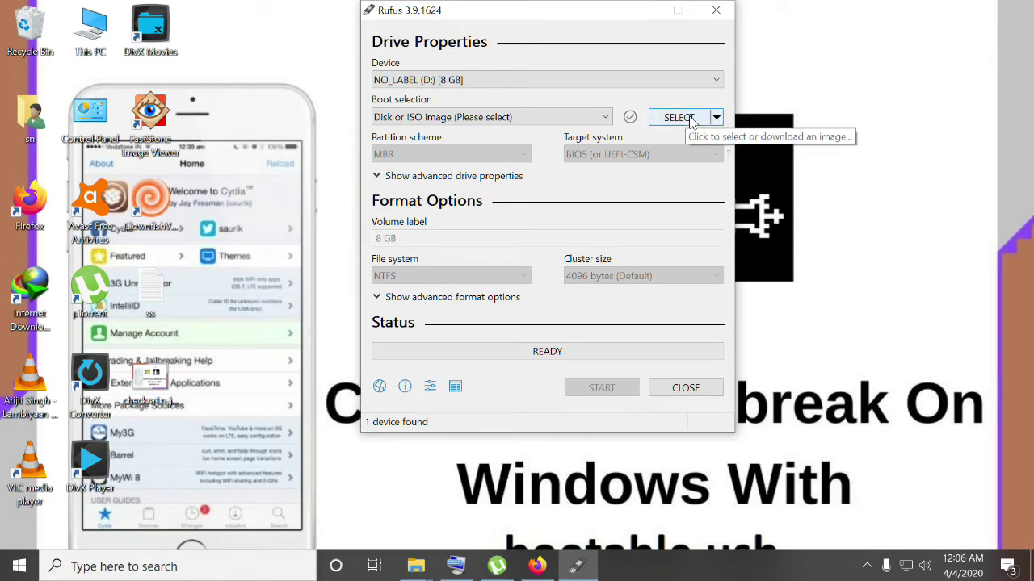
Choose bootra1n-x86_64-0.9.8.2-20200315 from the program folder on Local Disk (E:) as the boot image in Rufus.
click(692, 119)
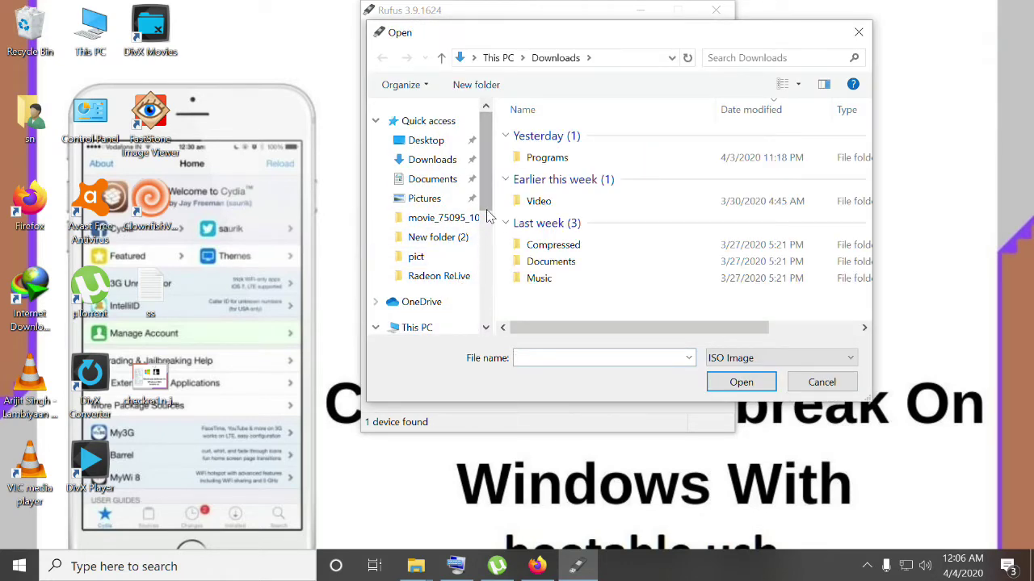
scroll(487, 206, down, 1)
scroll(489, 204, up, 1)
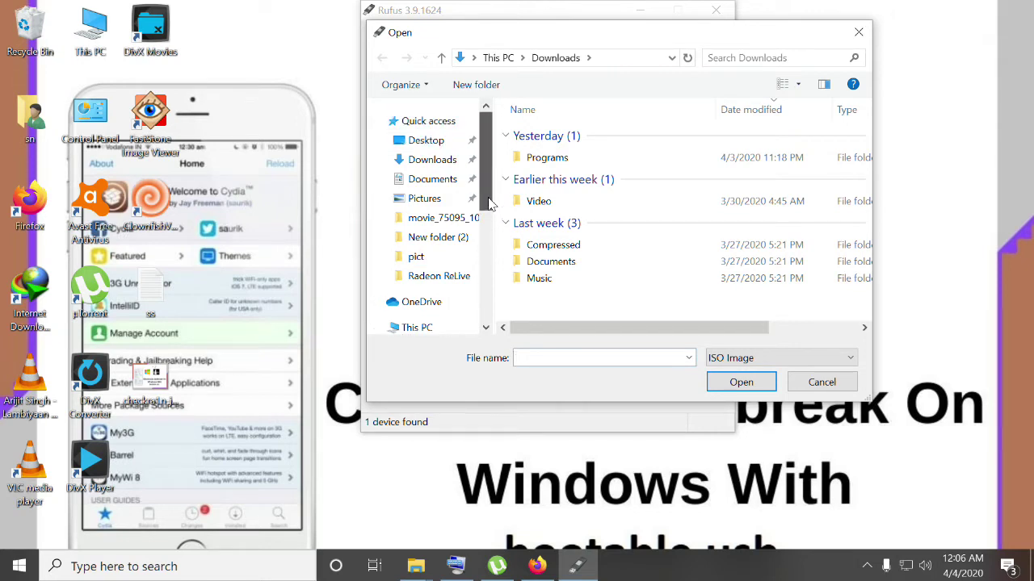
drag(490, 203, 493, 284)
click(466, 315)
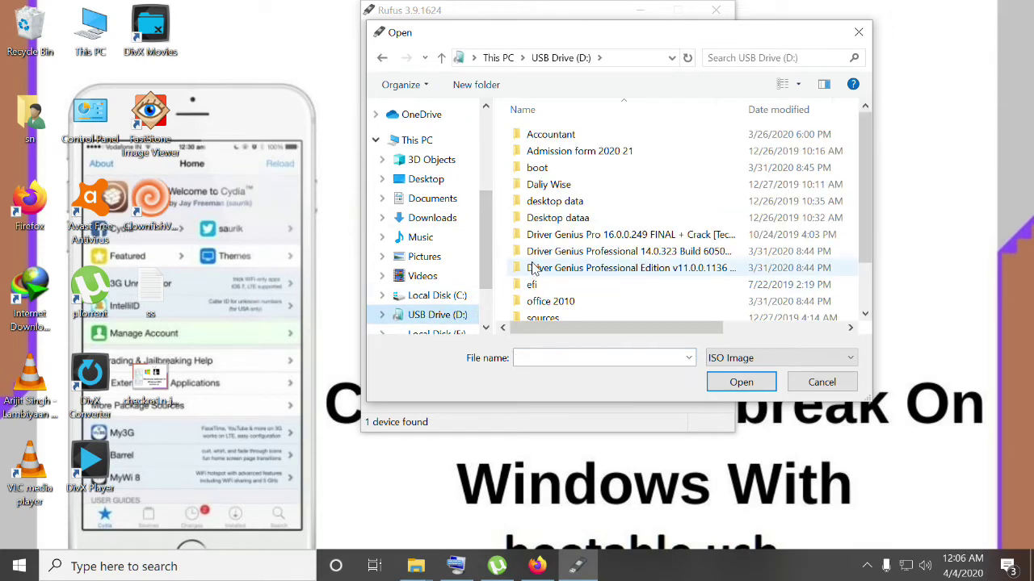
scroll(573, 164, down, 2)
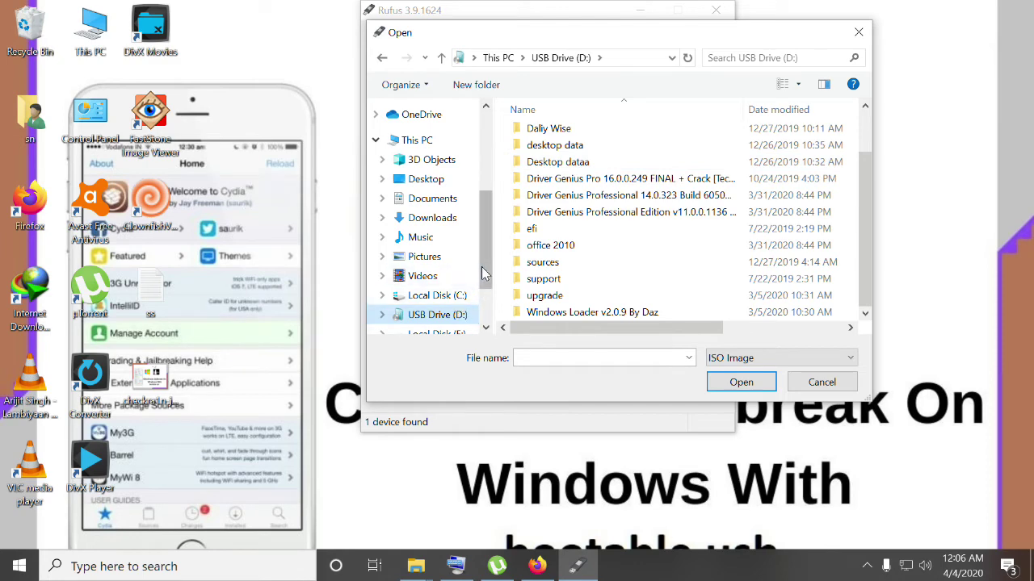
scroll(464, 295, down, 1)
click(436, 282)
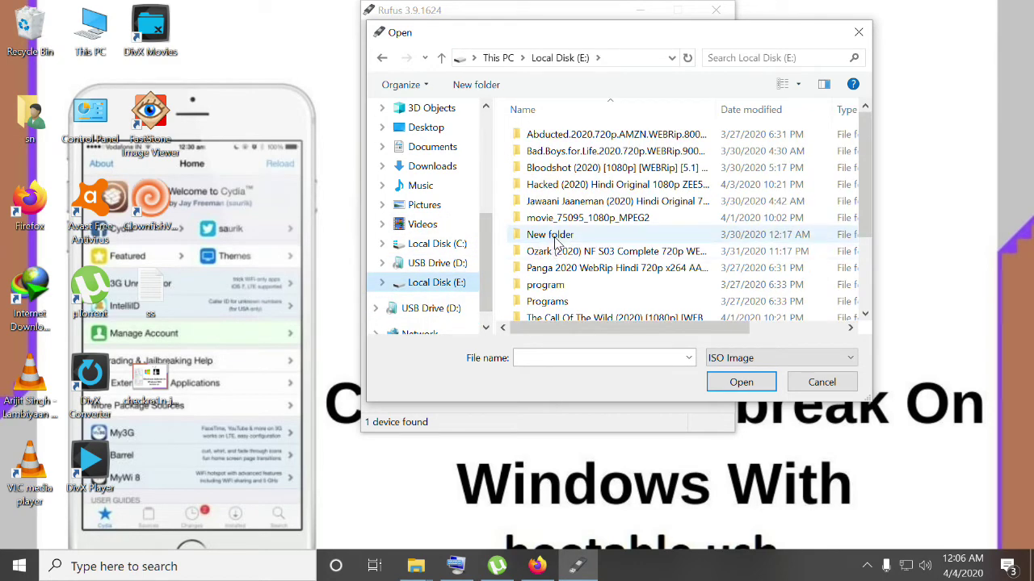
double_click(552, 285)
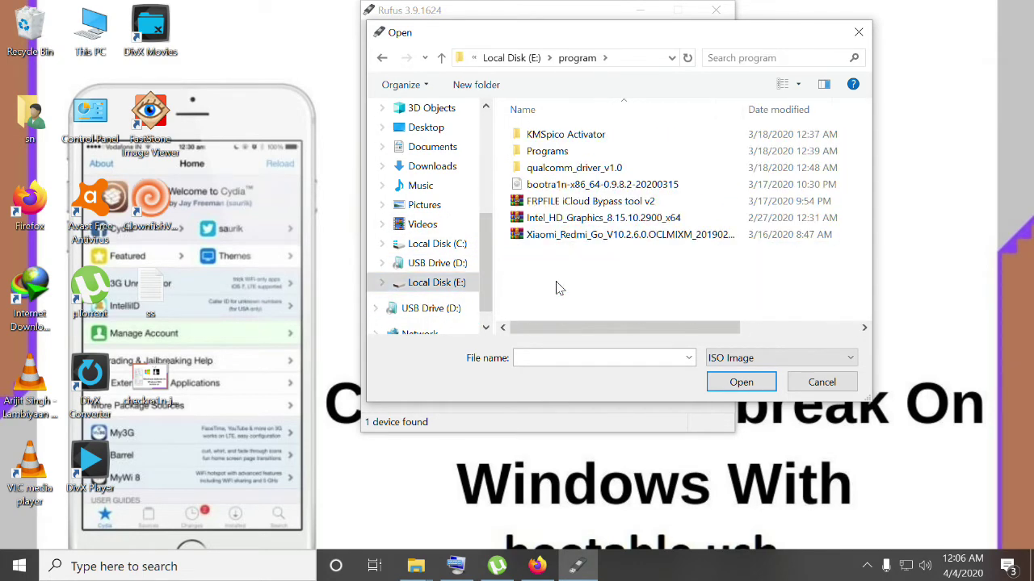
double_click(598, 184)
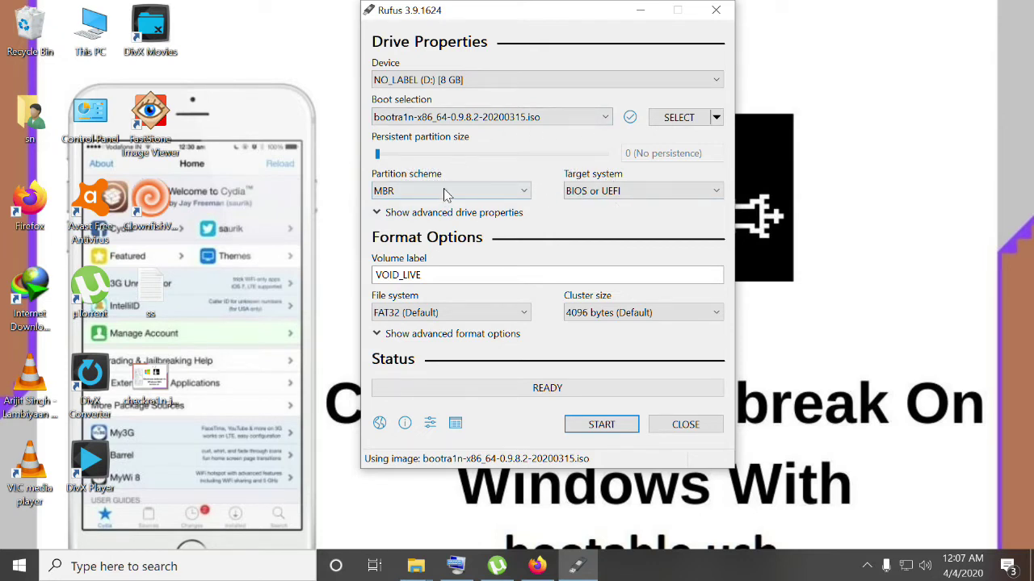
Start writing the image to the USB drive, downloading the required Syslinux files, using ISO Image mode and accepting the data erasure.
click(604, 429)
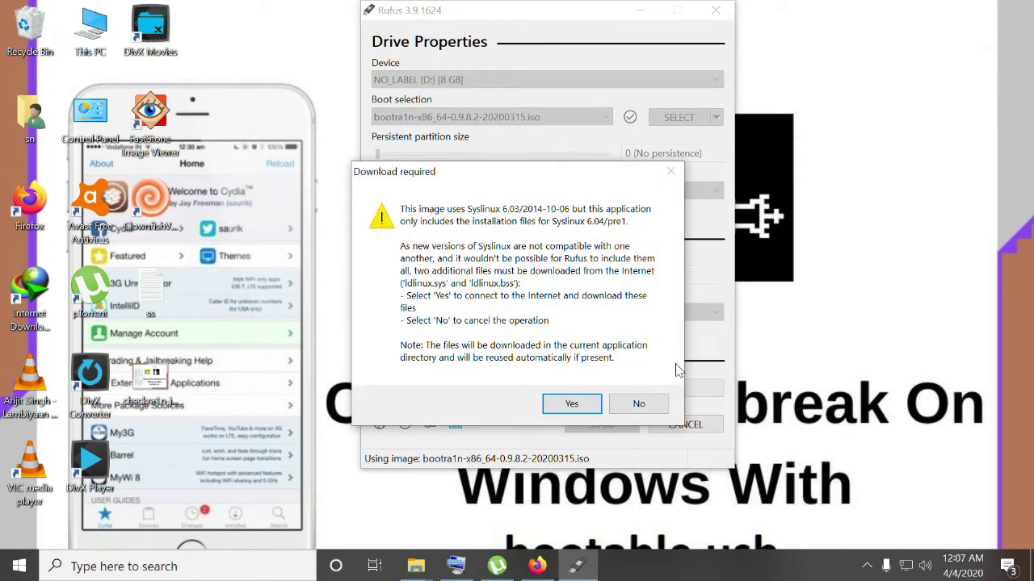
click(582, 405)
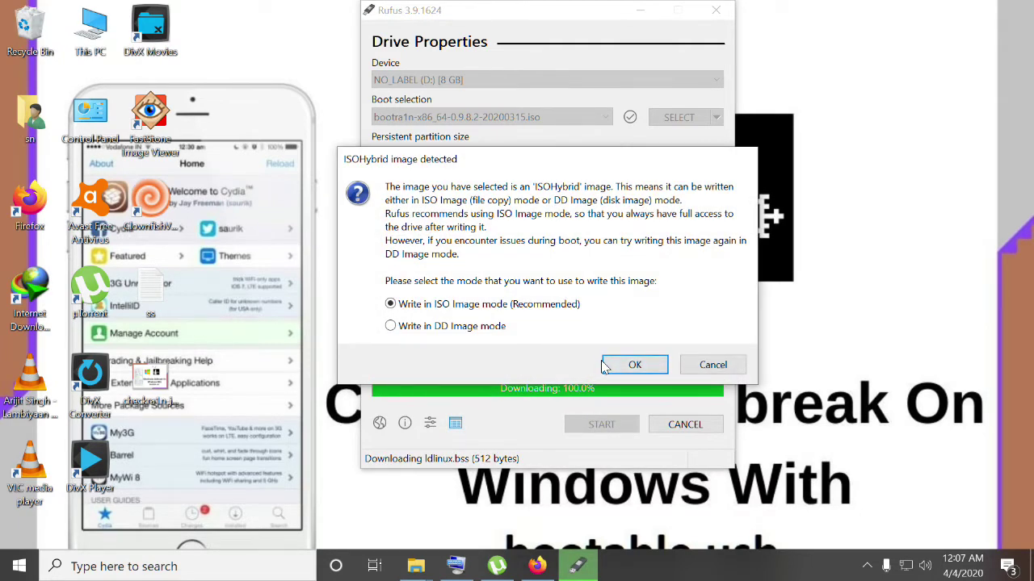
click(614, 367)
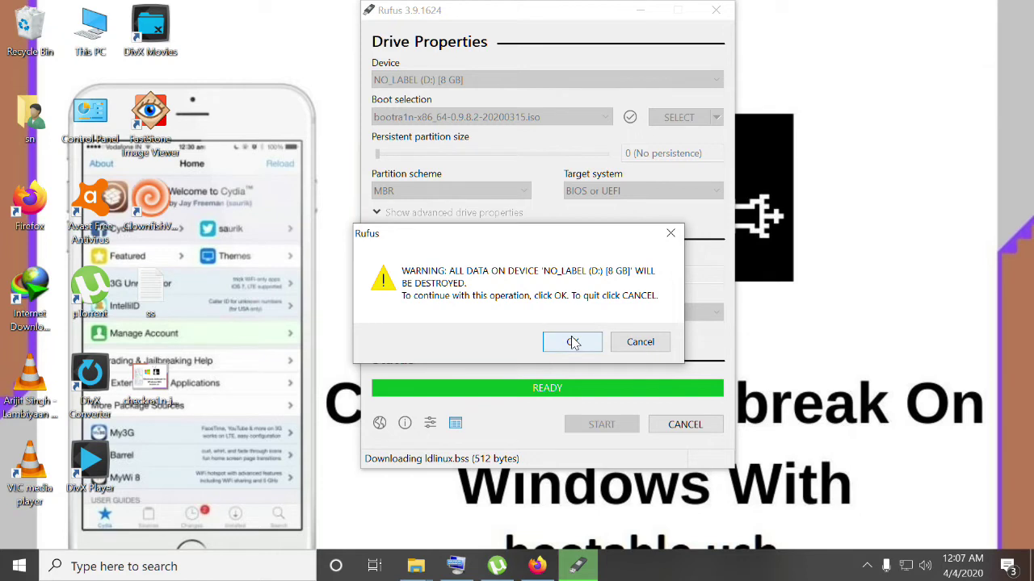
click(571, 341)
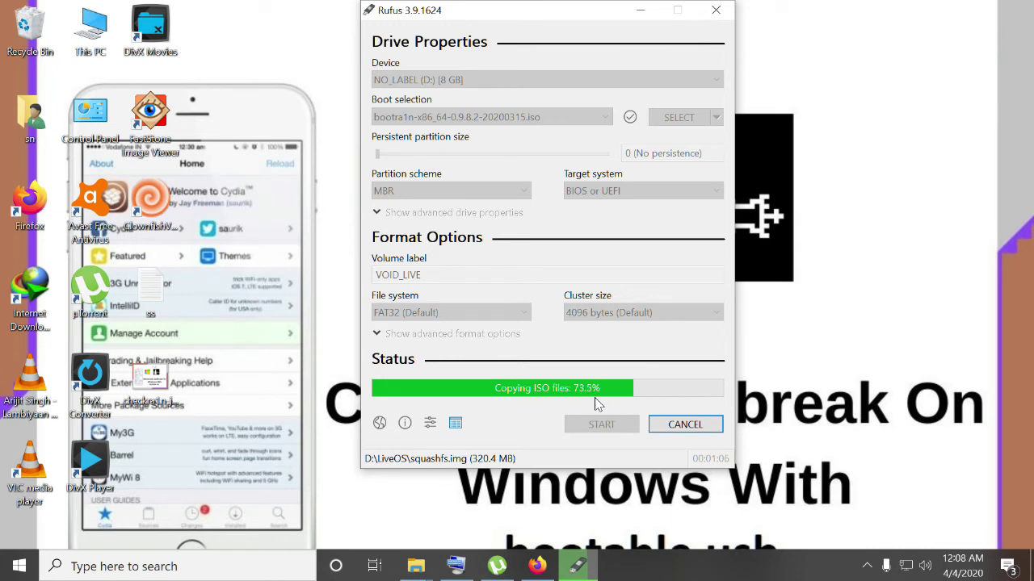
Reposition the Rufus window while the ISO files are copied, and close Rufus once the write is complete.
drag(595, 17, 252, 27)
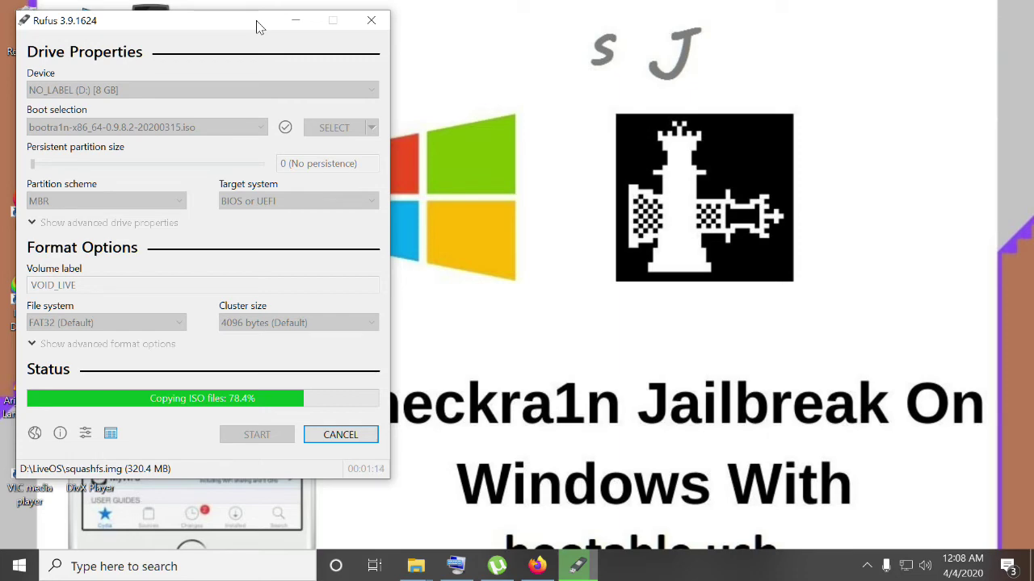
drag(260, 27, 507, 22)
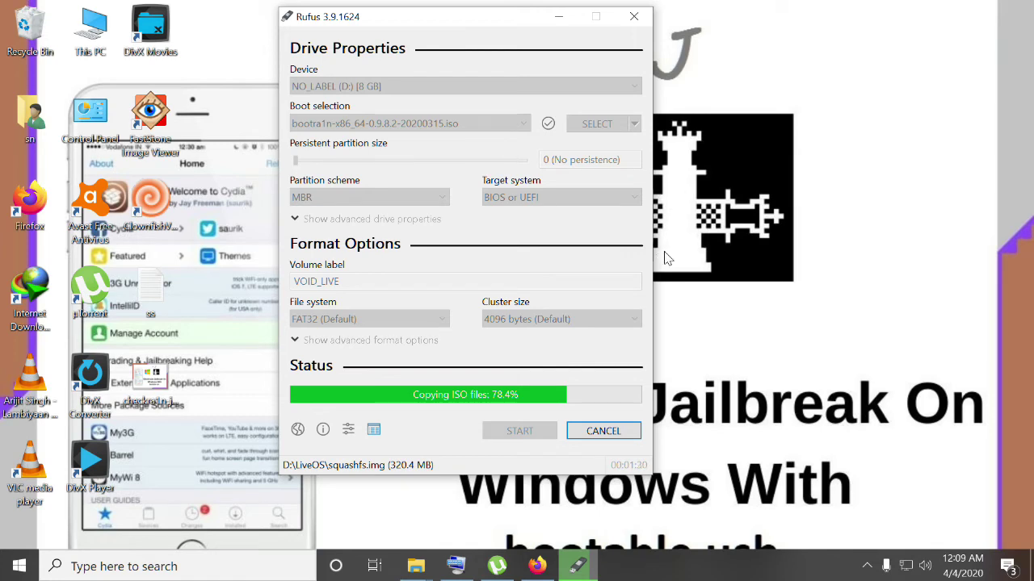
drag(472, 19, 529, 37)
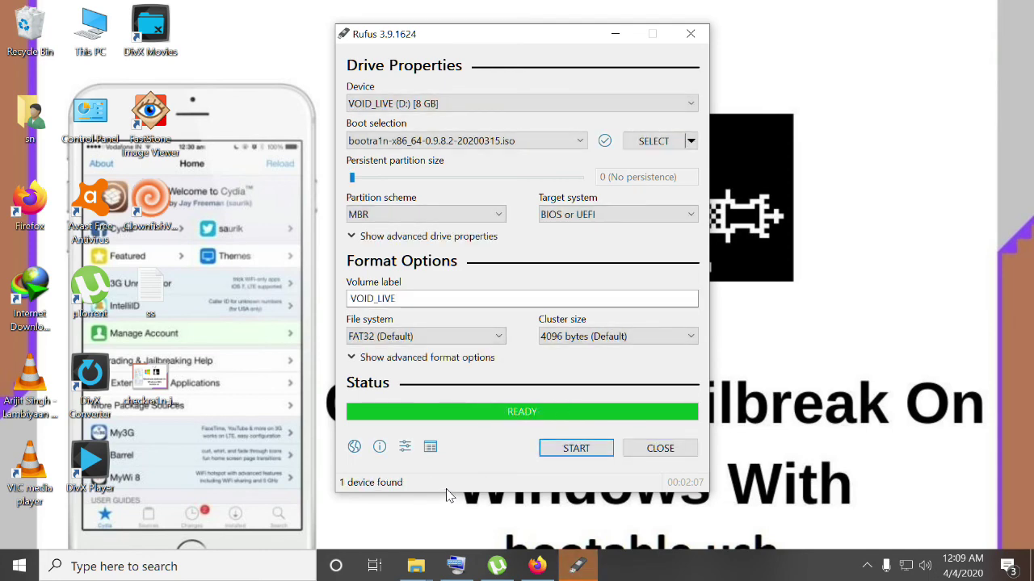
click(658, 449)
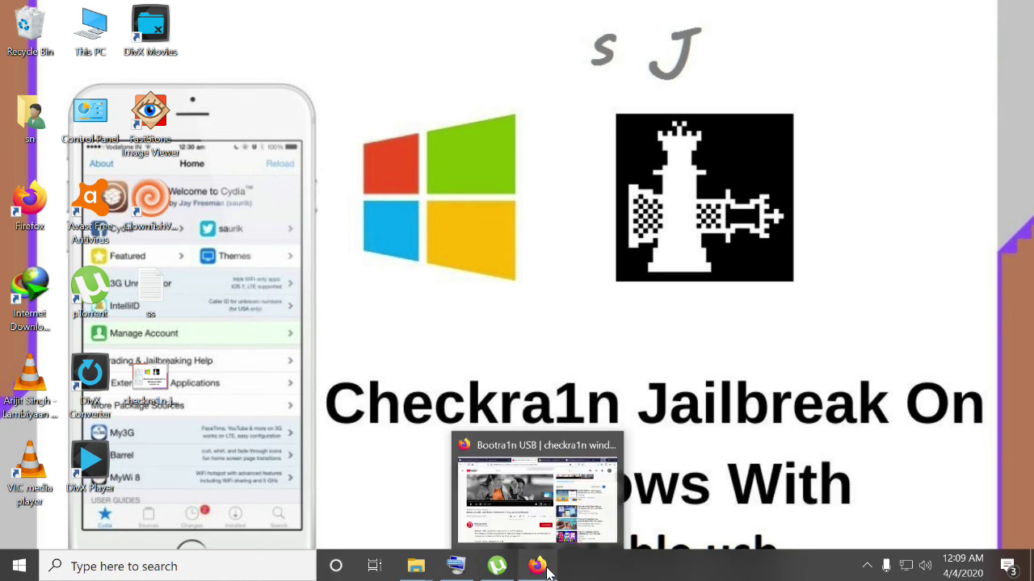
Bring up the On-Screen Keyboard and toggle its Alt, Ctrl and Shift modifiers, leaving Ctrl and Shift latched.
click(476, 575)
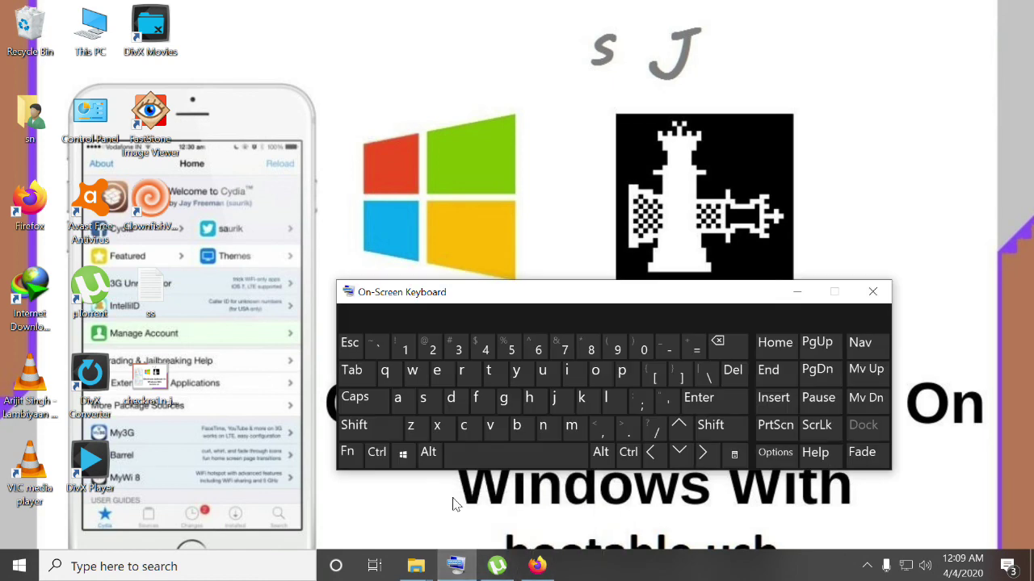
click(428, 452)
click(376, 452)
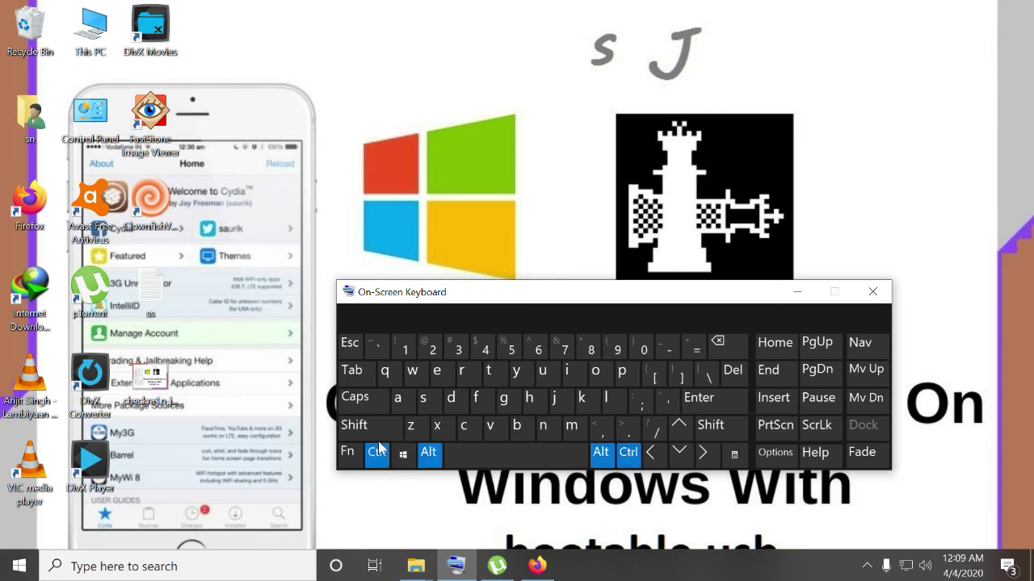
click(354, 425)
click(426, 464)
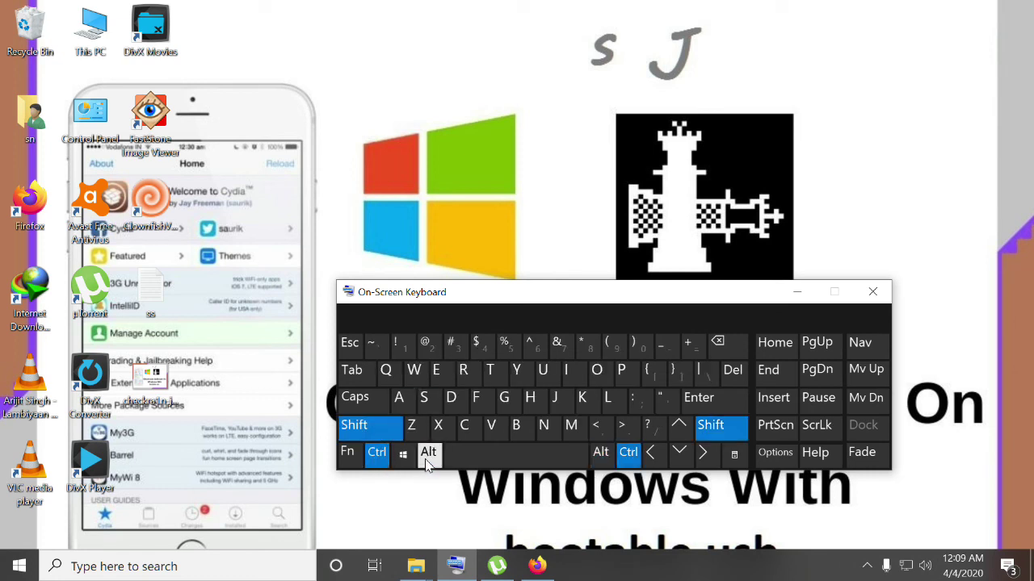